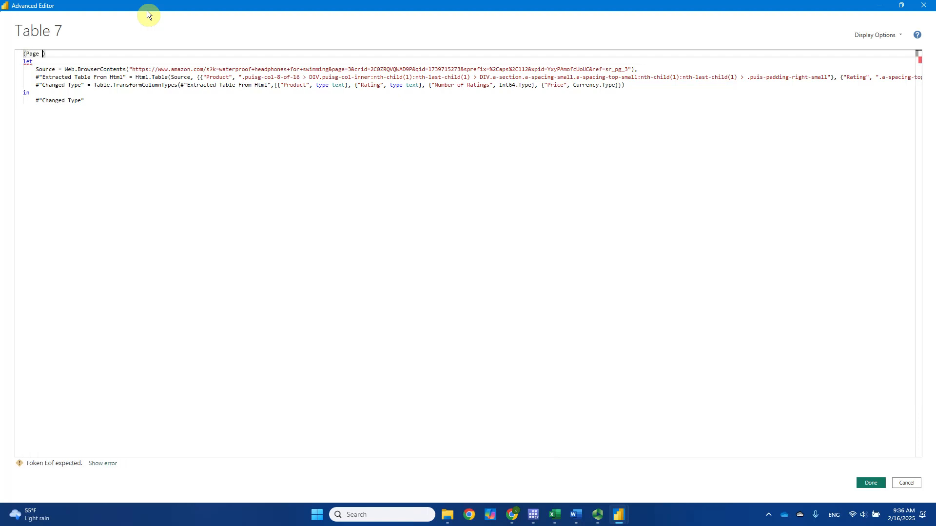
Complete the function header above the let expression so it reads (Page as text) =>
text(text)
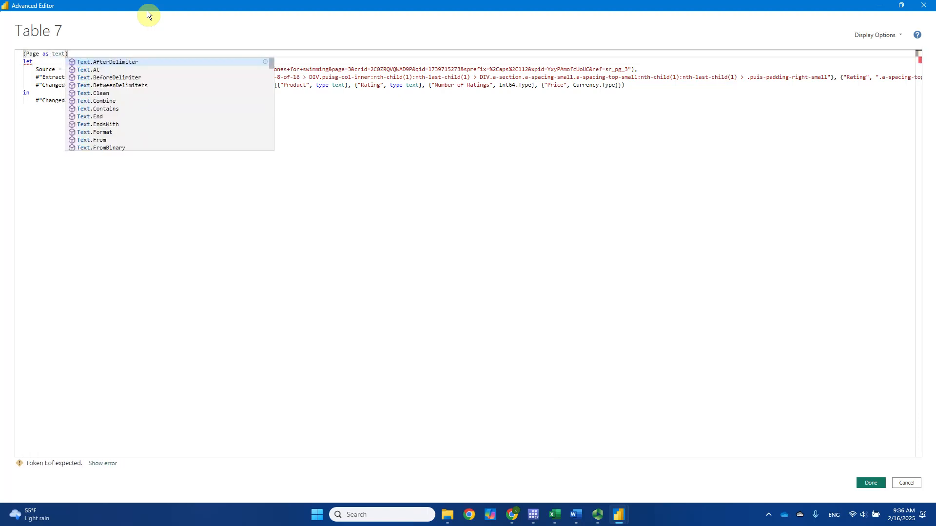
key(Escape)
text(=>)
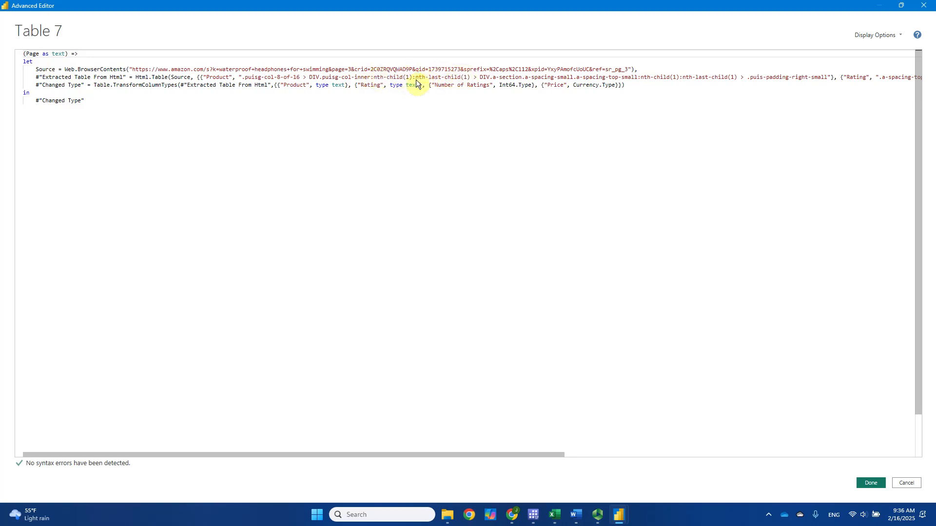
Split the Source URL around the 3 after page= with closing and opening quotes, joining the parts with ampersands
click(335, 70)
double_click(349, 69)
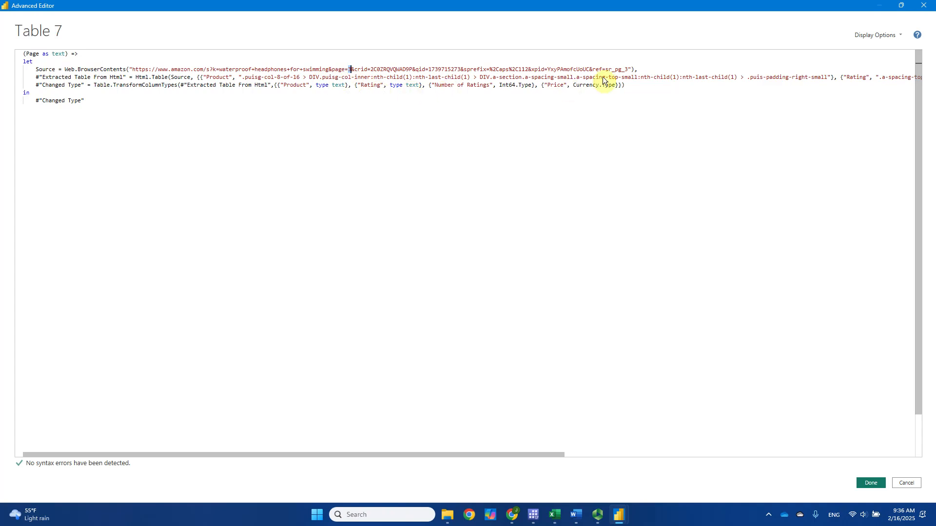
double_click(626, 69)
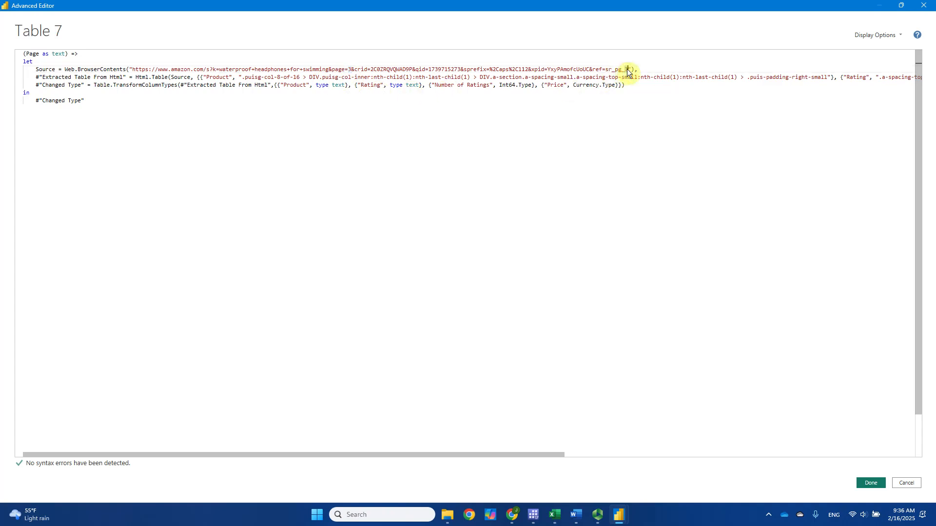
click(351, 69)
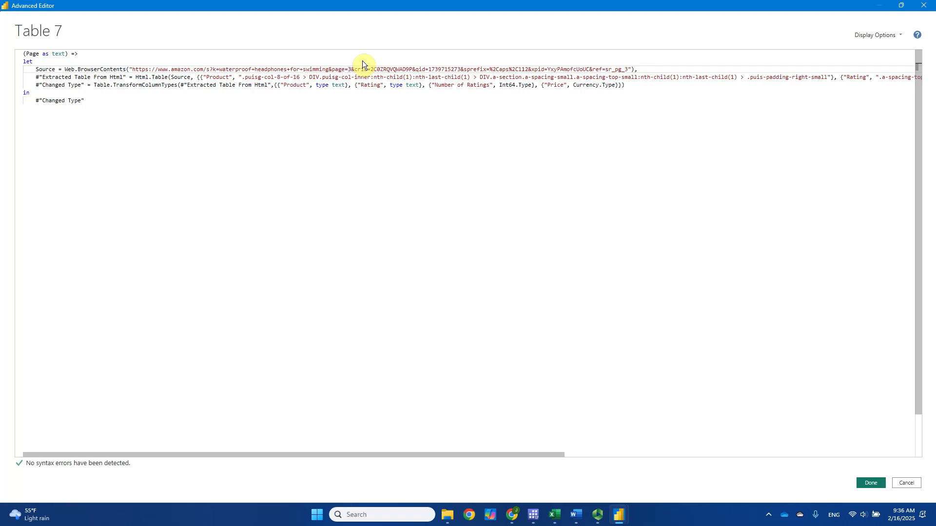
text(")
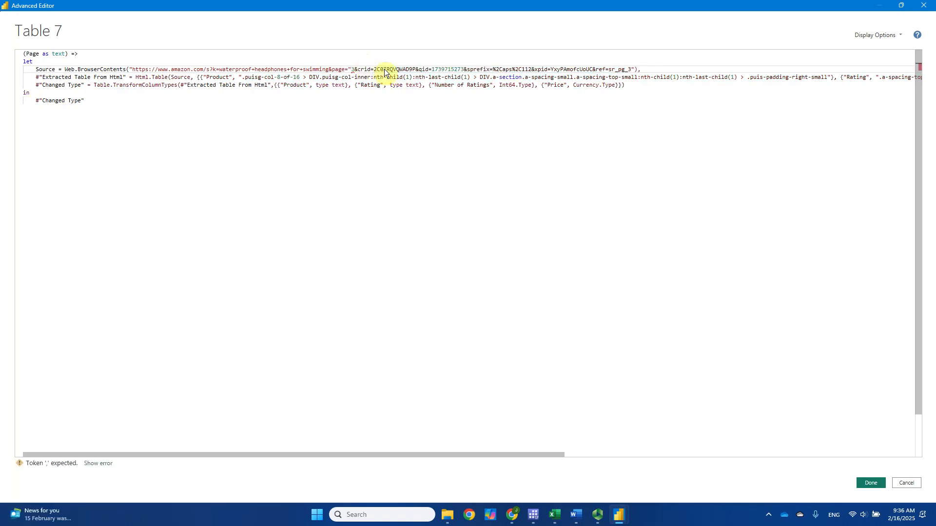
text(&3)
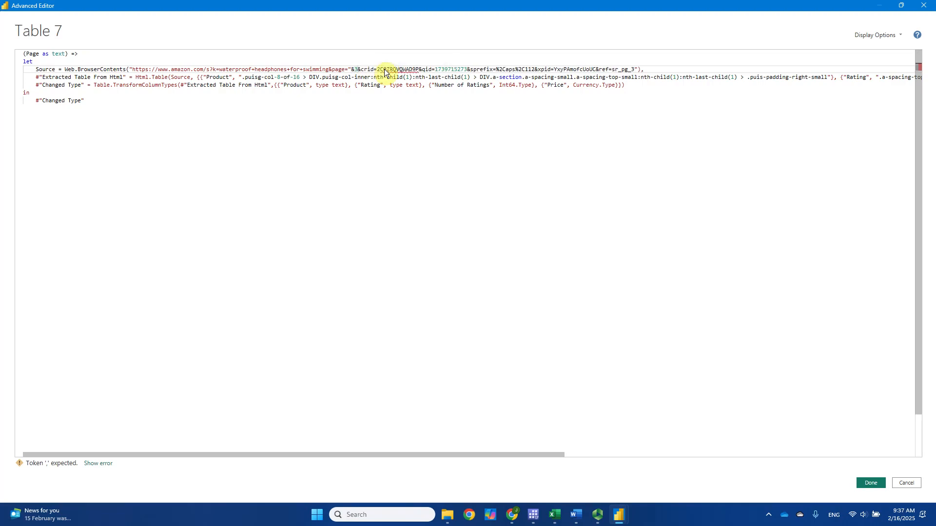
text(&)
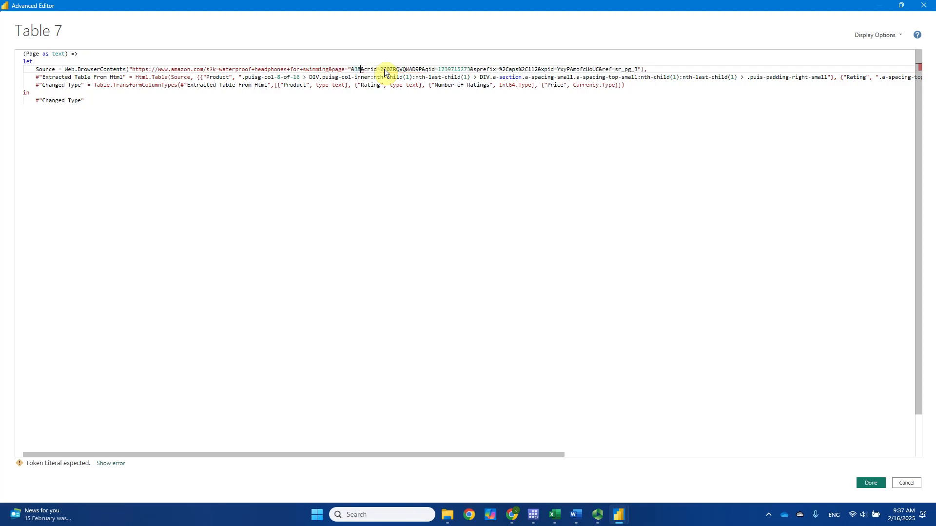
text(")
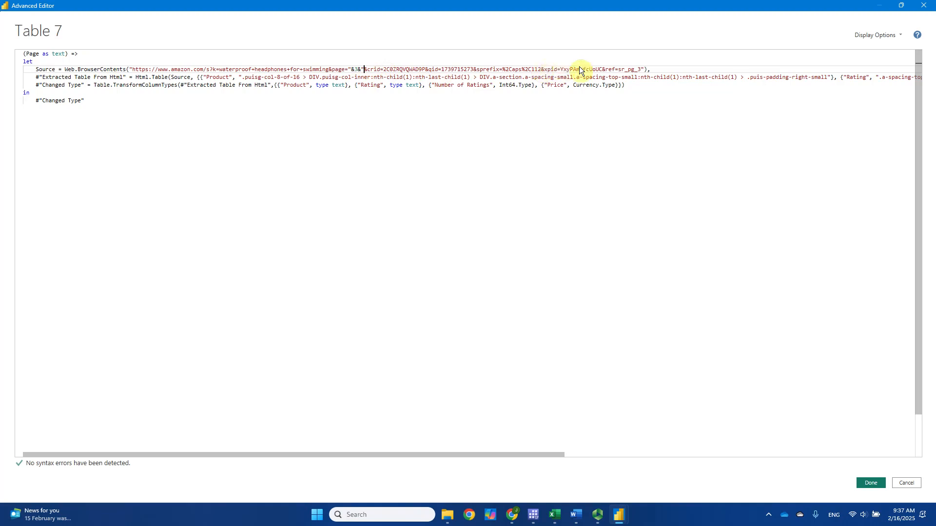
Separate the final 3 after sr_pg_ from the Source URL string, joining it with an ampersand and removing its closing quote
click(637, 70)
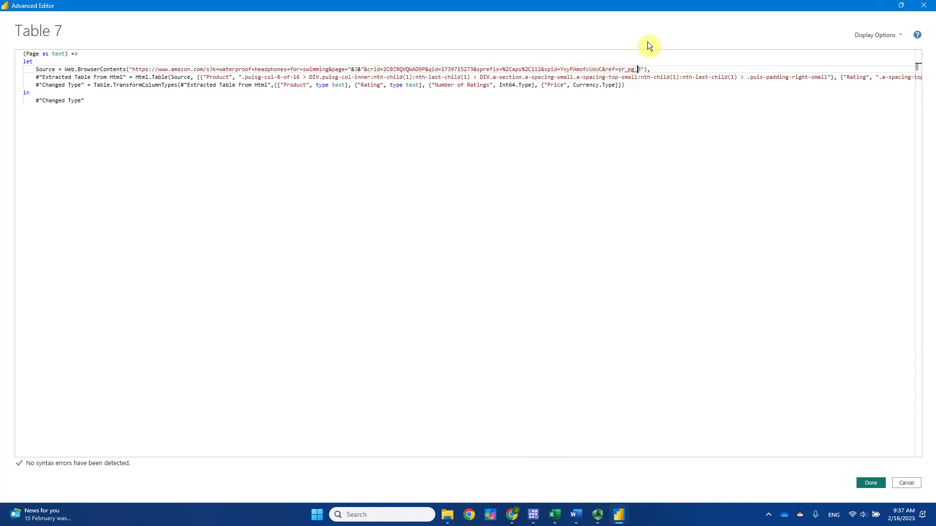
text(")
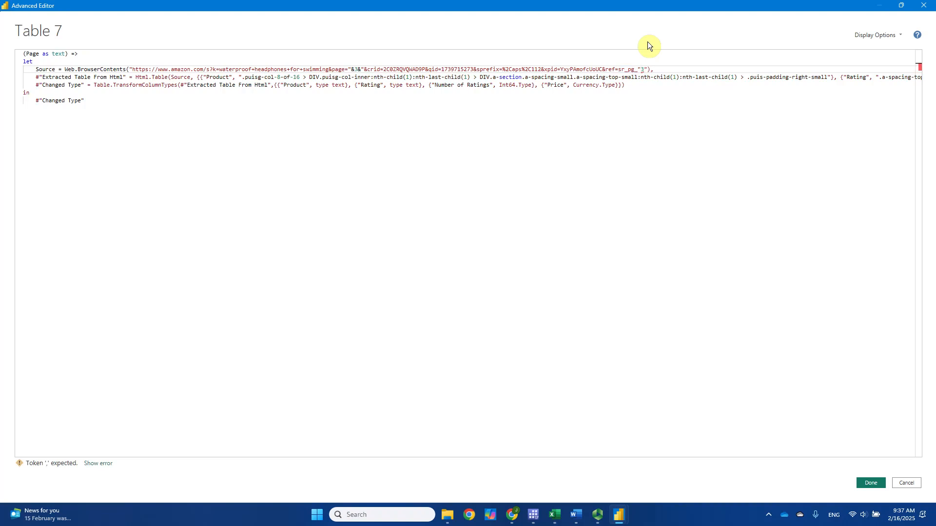
drag(361, 69, 641, 71)
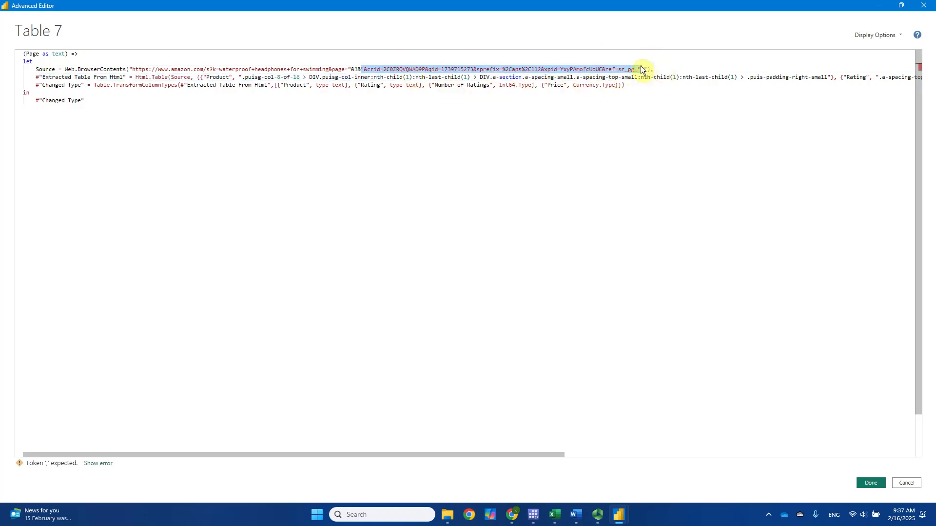
click(641, 69)
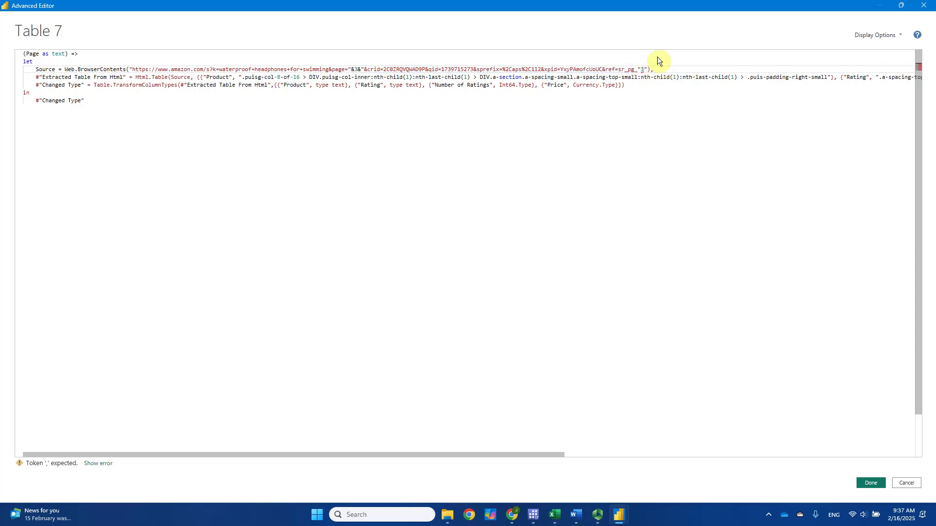
text(&)
key(BackSpace)
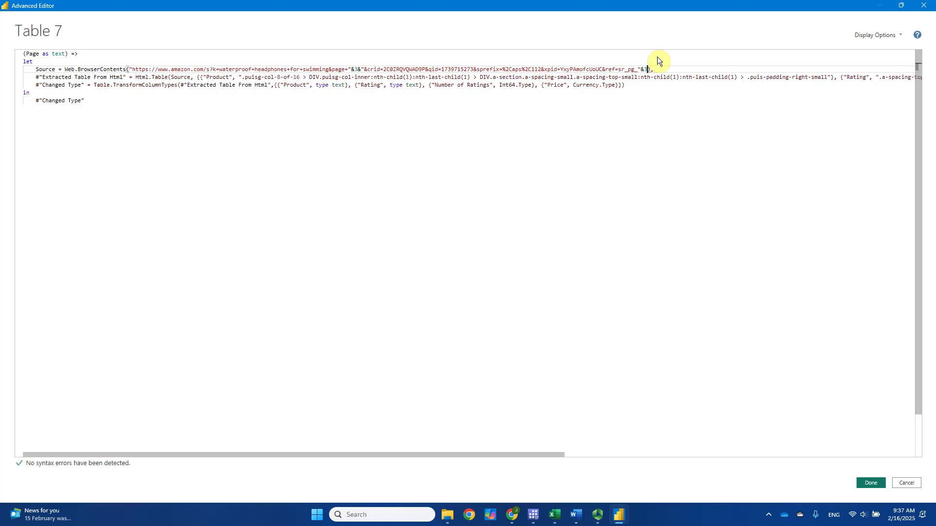
key(Right)
Replace both hard-coded page numbers in the Source URL with the Page parameter
drag(129, 71, 350, 71)
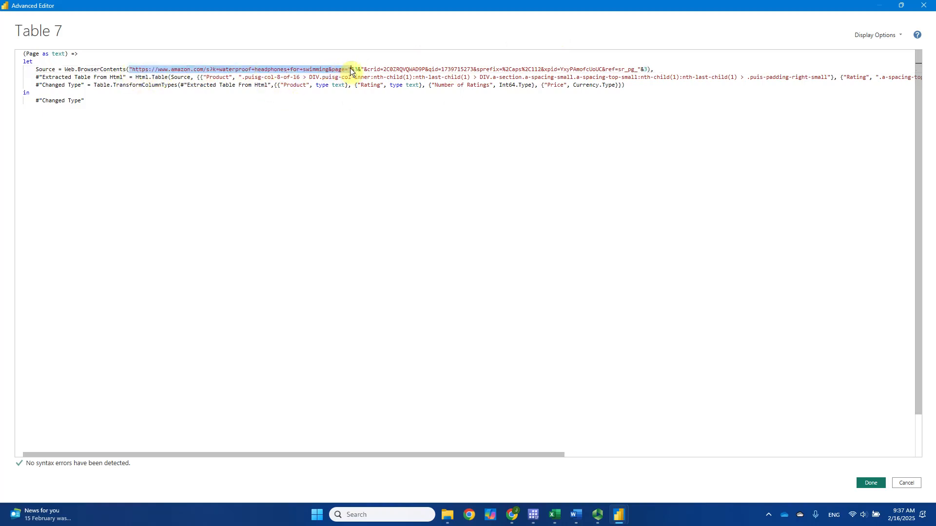
click(355, 71)
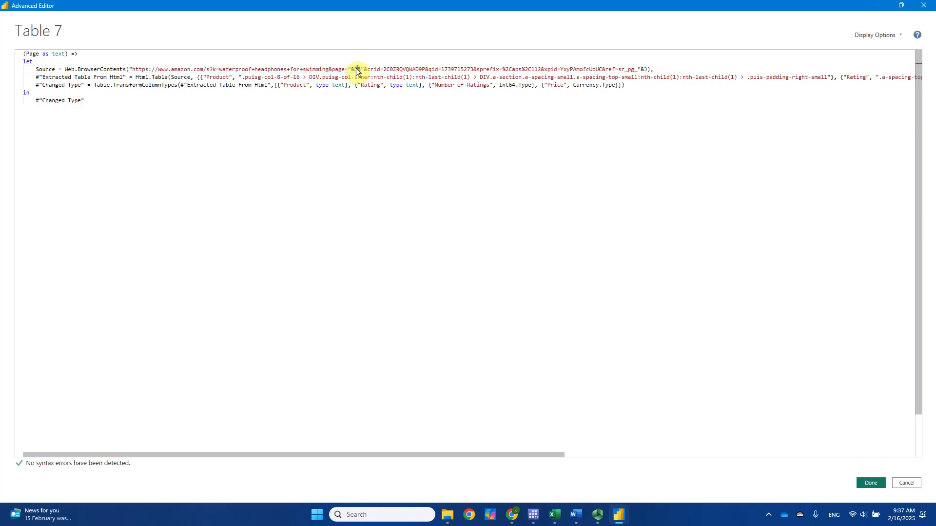
text(Page)
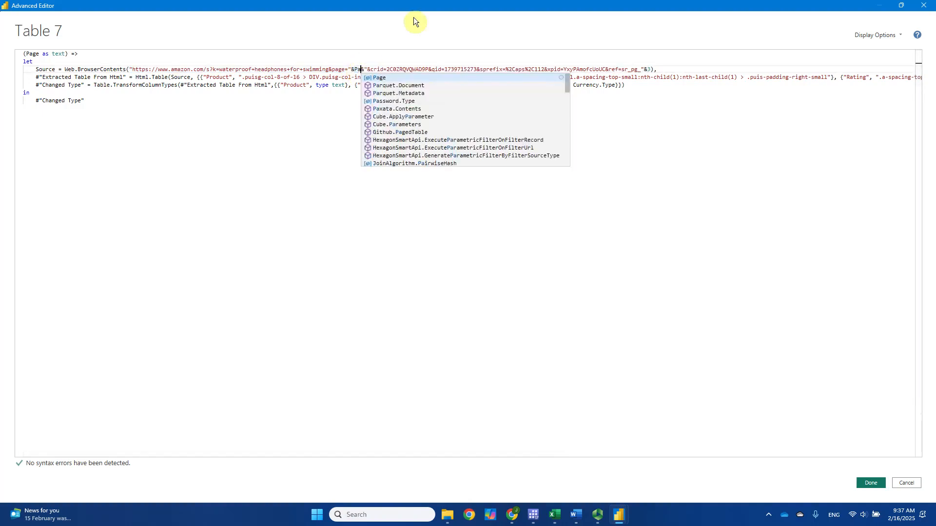
click(383, 60)
drag(371, 73, 651, 71)
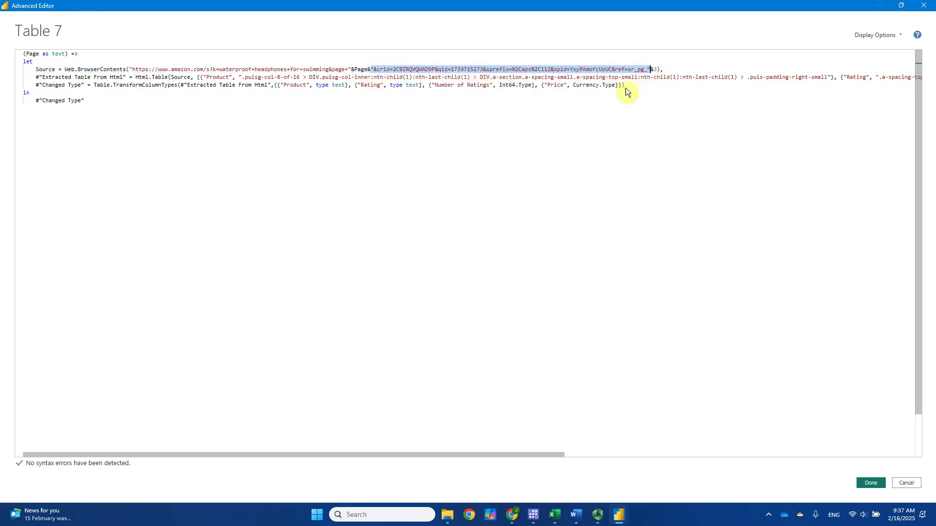
click(654, 70)
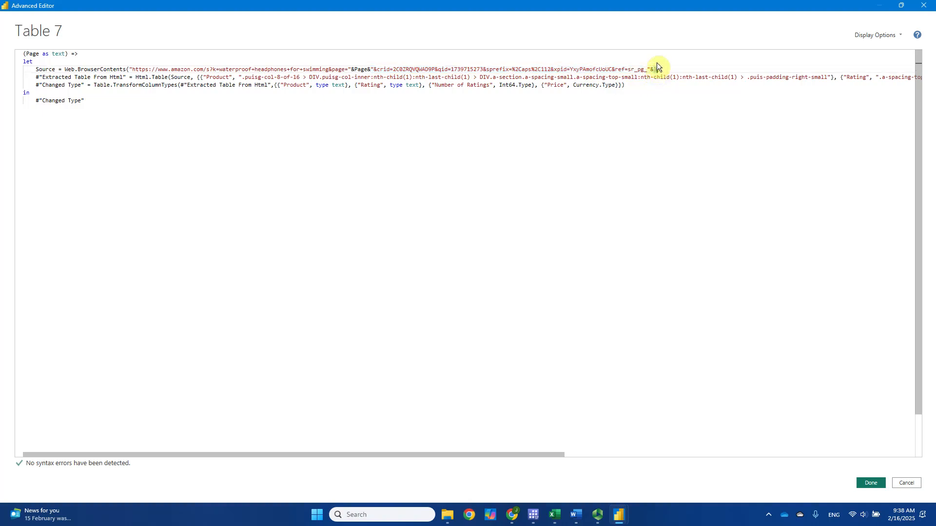
text(Page)
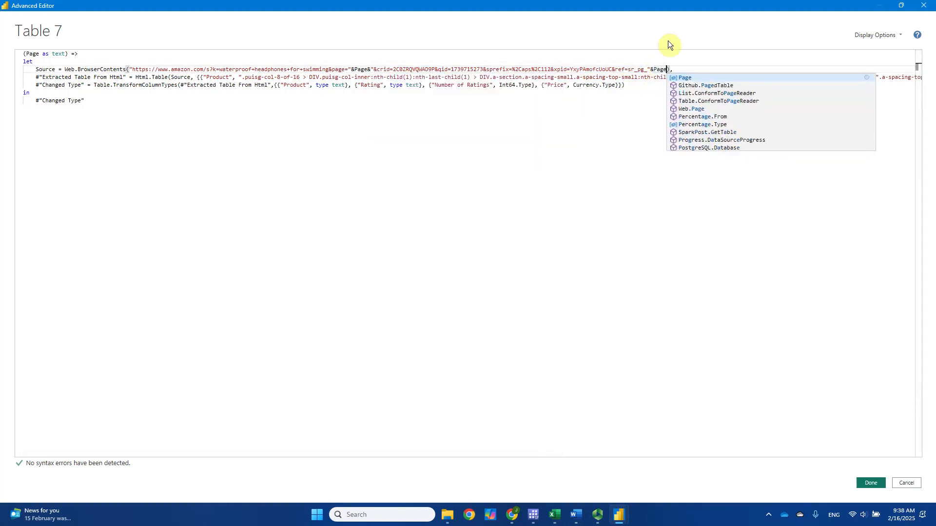
Check the Page parameter's text type and the ampersand joins in the Source line, and apply the edited query code
click(651, 70)
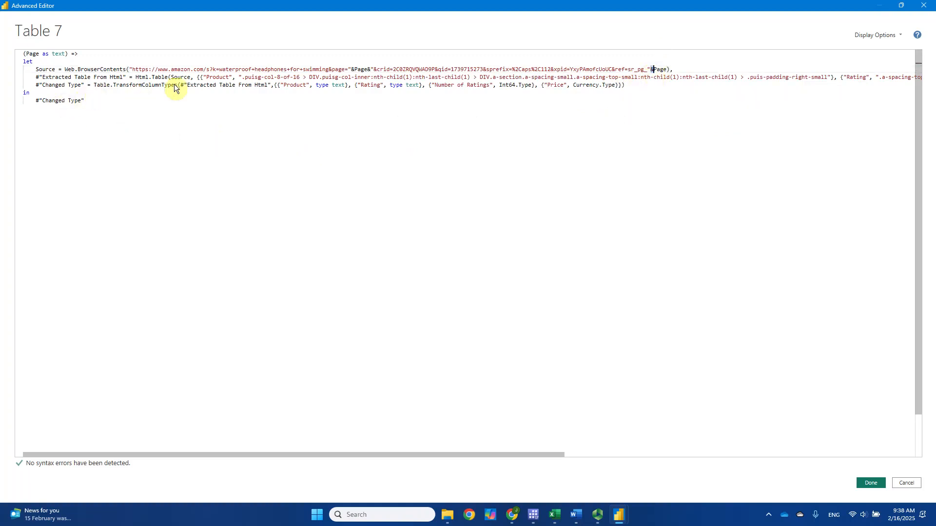
mouse_move(174, 81)
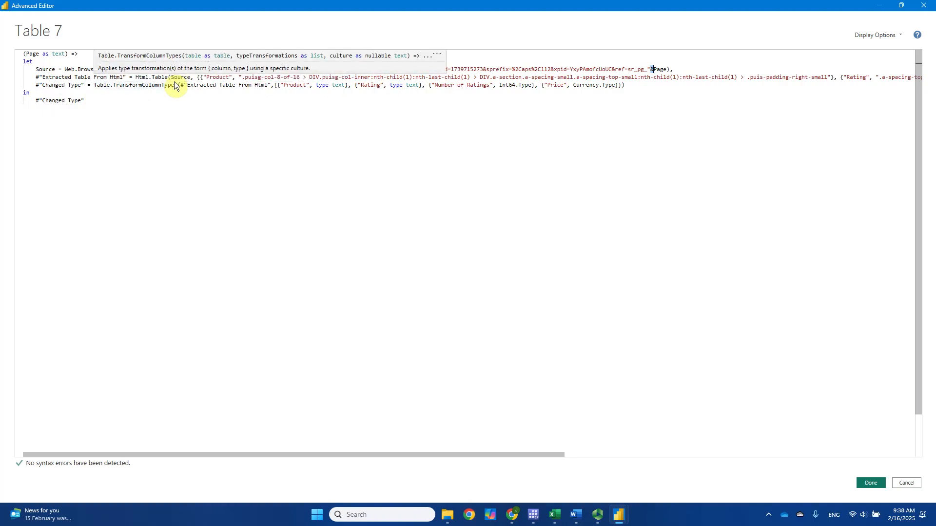
double_click(58, 53)
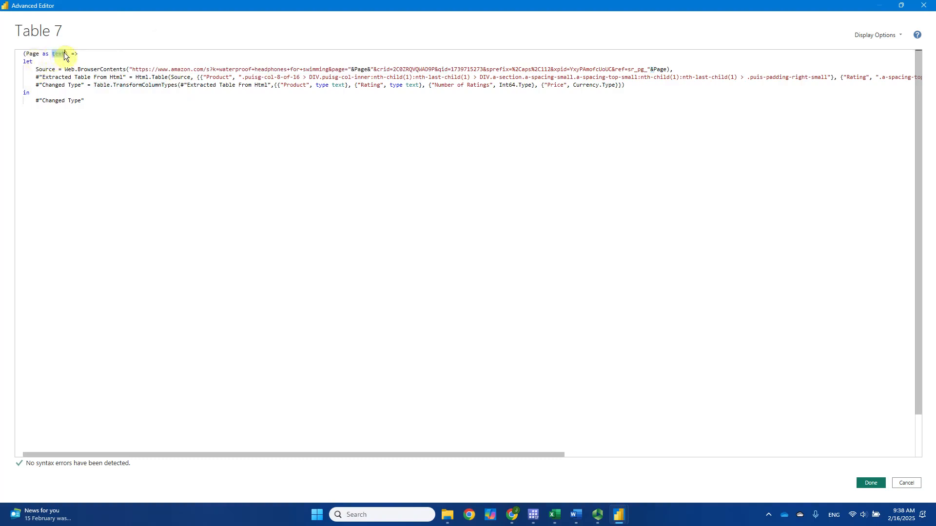
click(353, 70)
key(shift+Right)
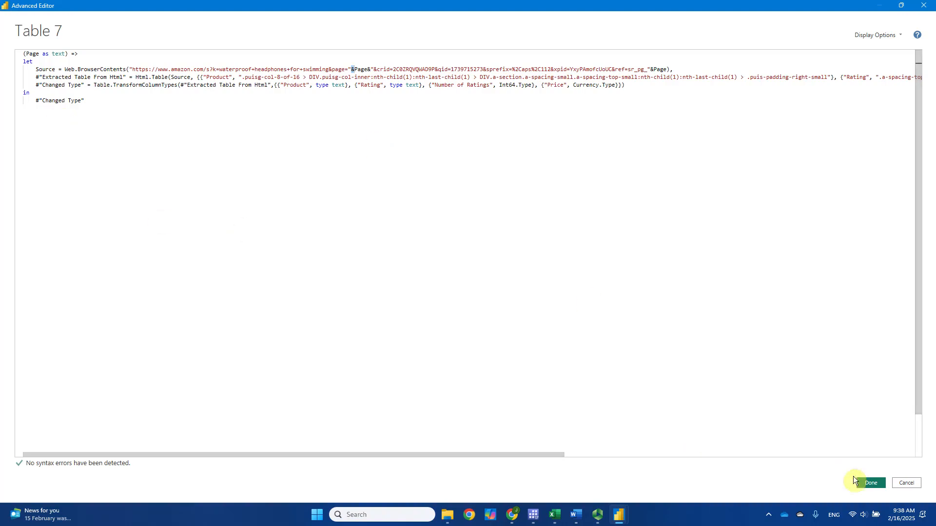
click(869, 482)
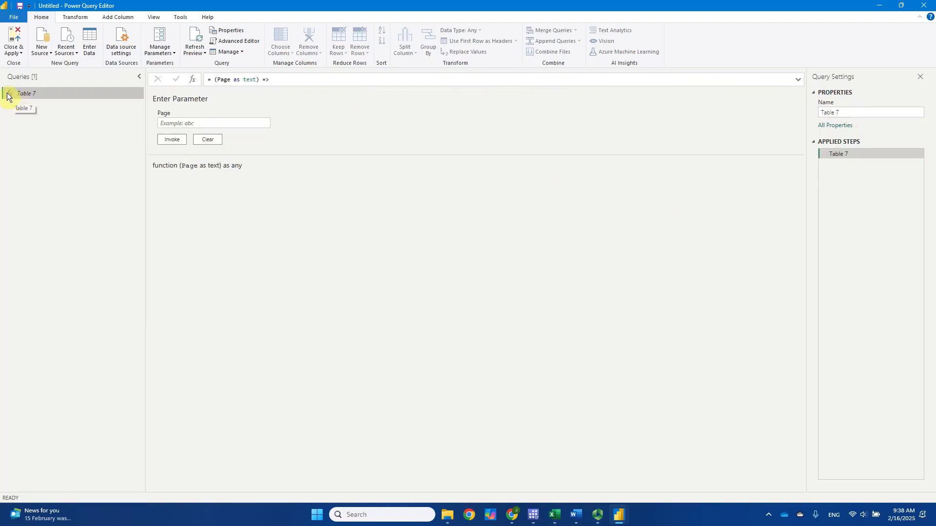
Rename the Table 7 function to AmazonSwimHeadphones
click(852, 115)
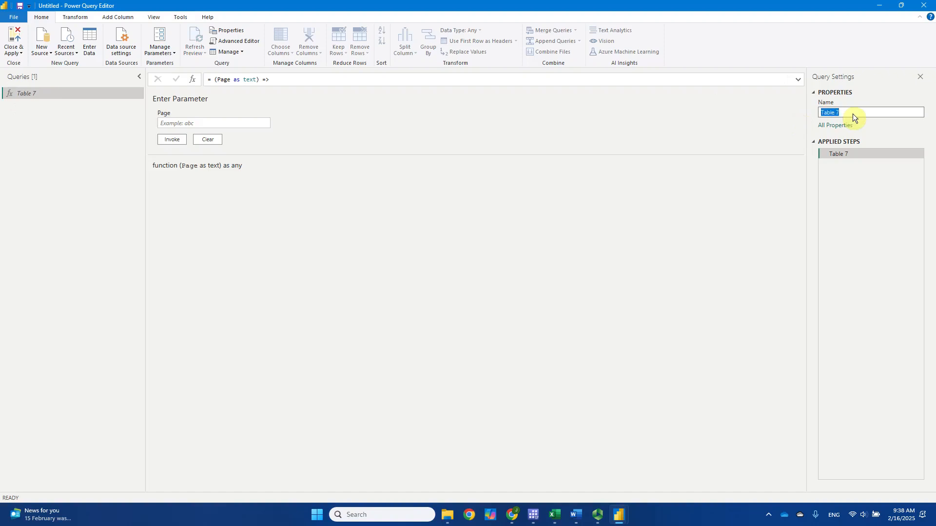
text(P)
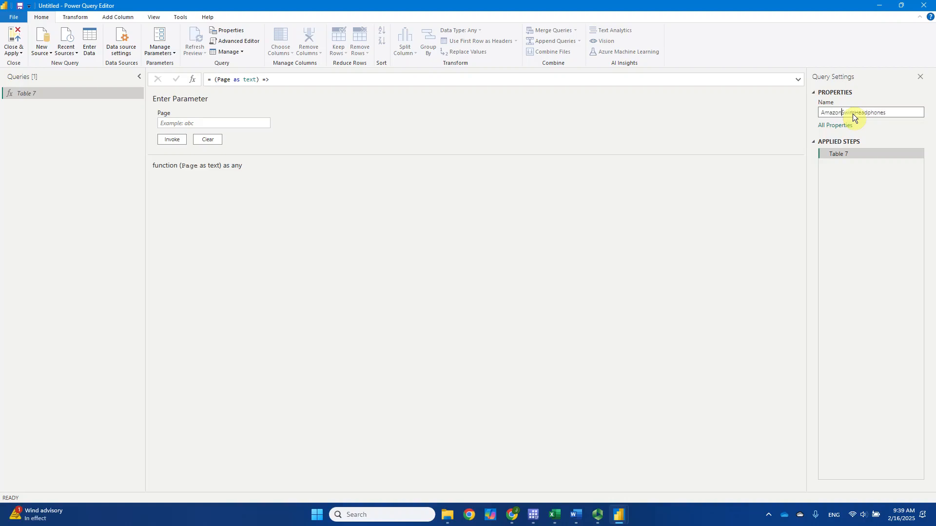
key(Return)
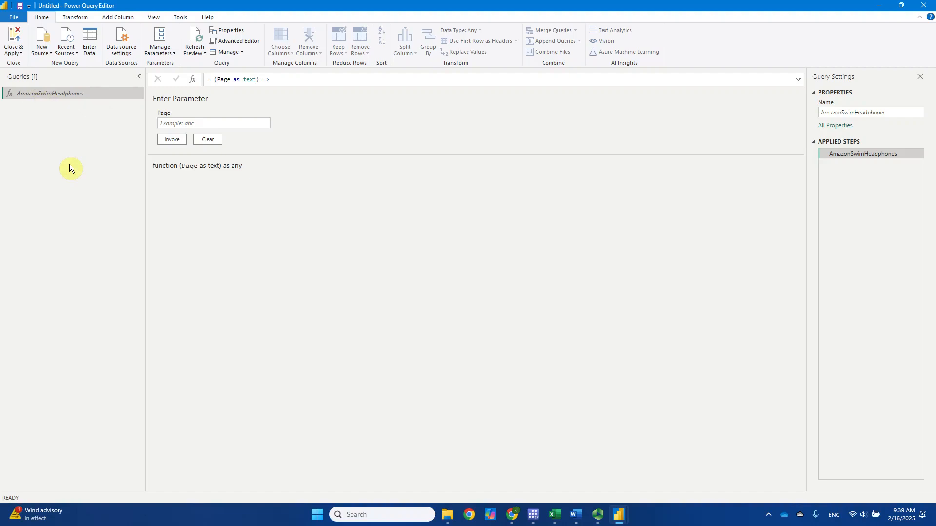
Create a new blank query alongside the AmazonSwimHeadphones function
right_click(54, 138)
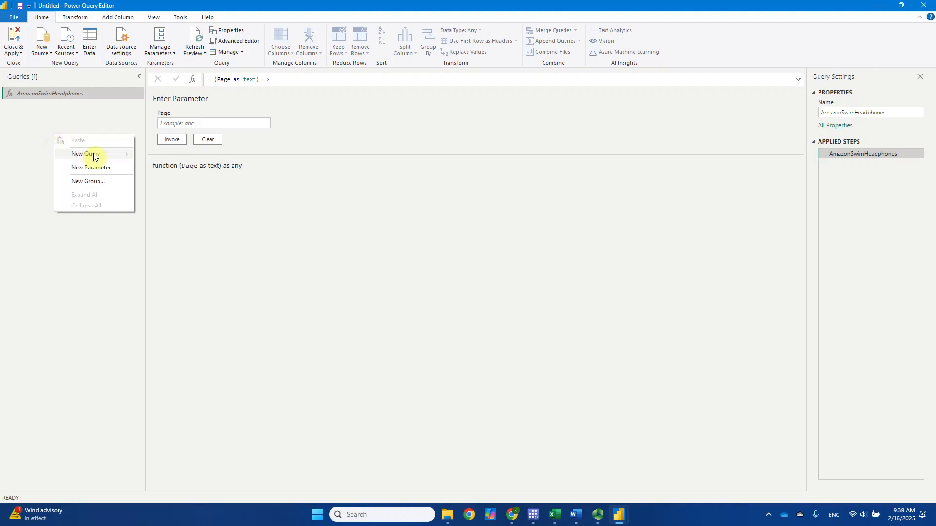
mouse_move(93, 156)
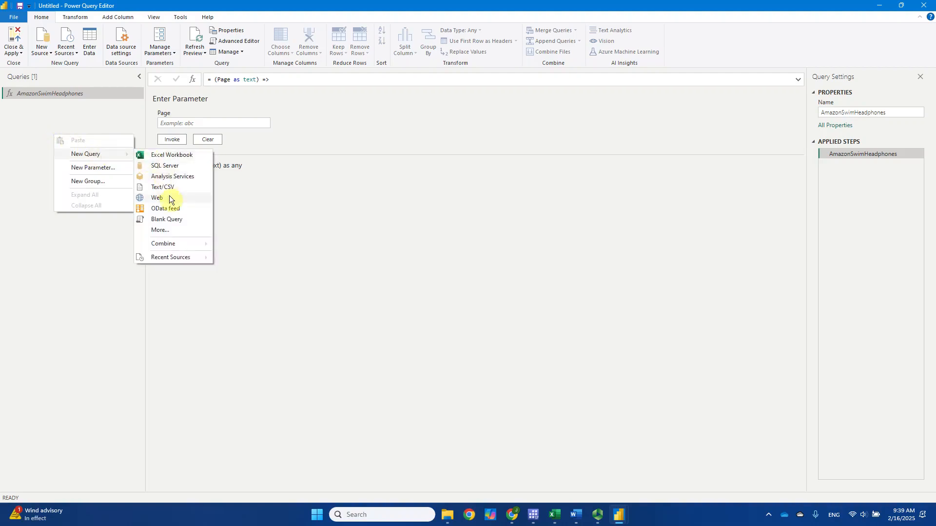
click(174, 221)
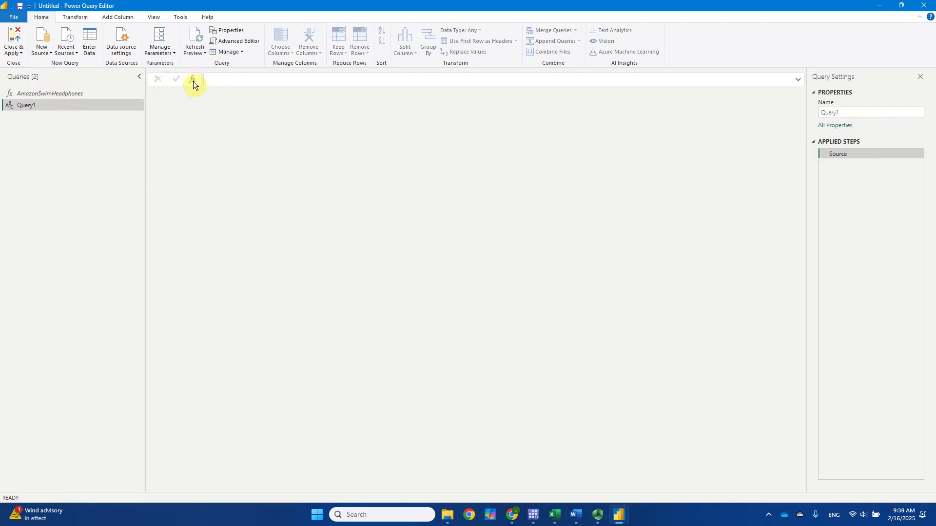
Begin the blank query's Source formula with the List.Numbers function
click(232, 81)
text(=L)
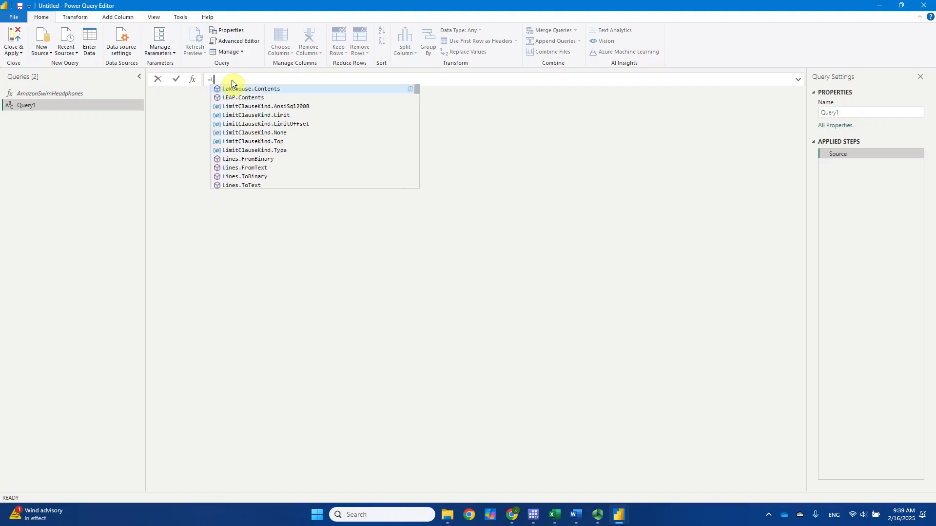
text(i)
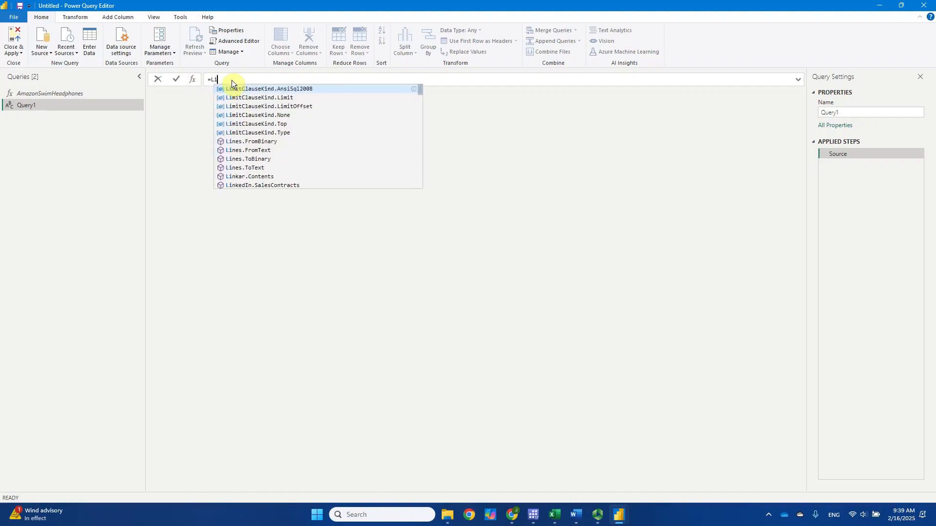
text(s)
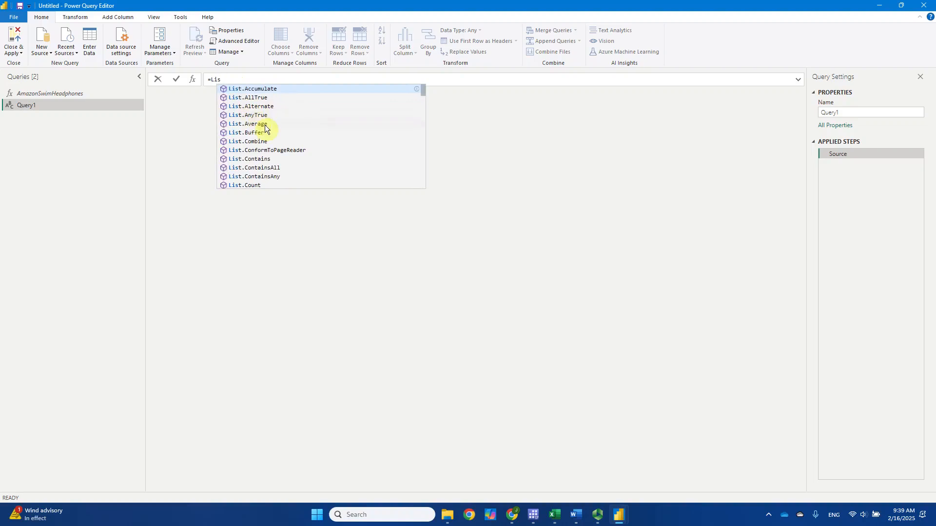
scroll(344, 153, down, 5)
scroll(272, 171, down, 1)
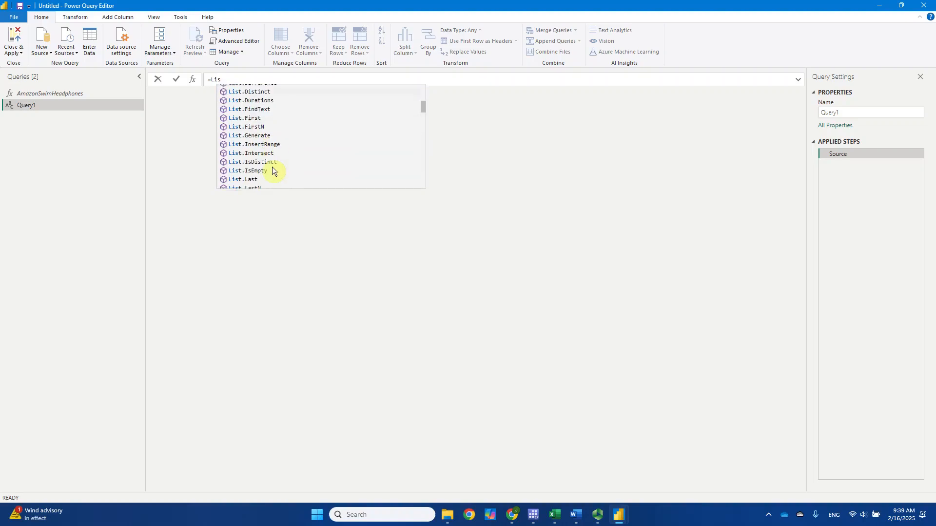
scroll(268, 166, down, 4)
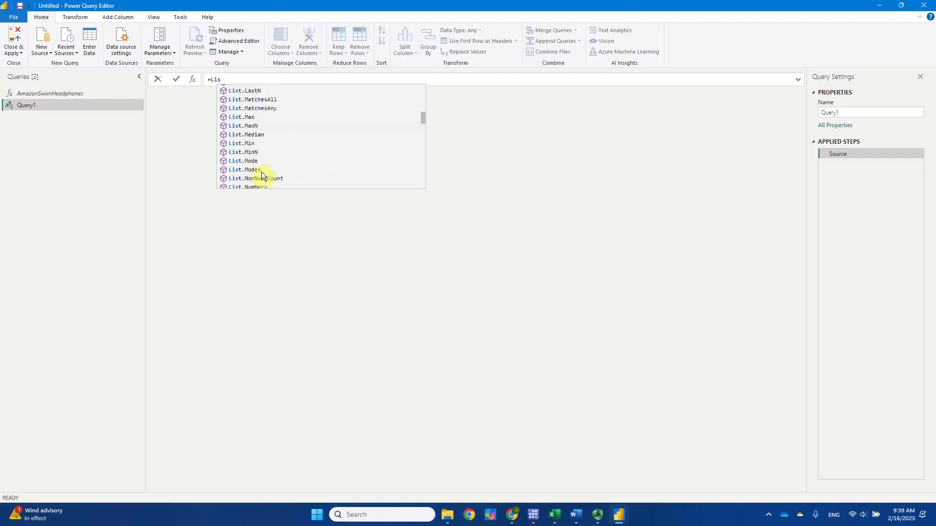
scroll(261, 172, down, 2)
double_click(258, 141)
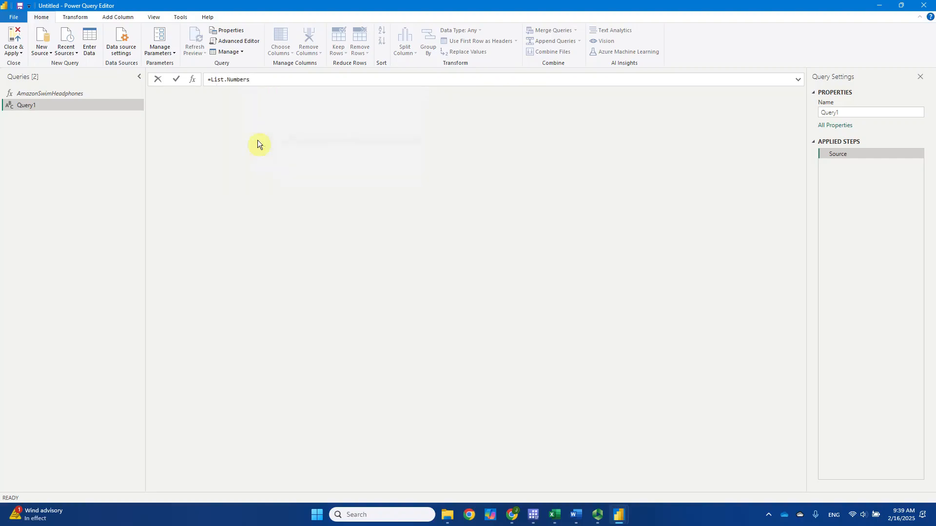
Give List.Numbers a start of 1, a count of 3 and an increment of 1
text(()
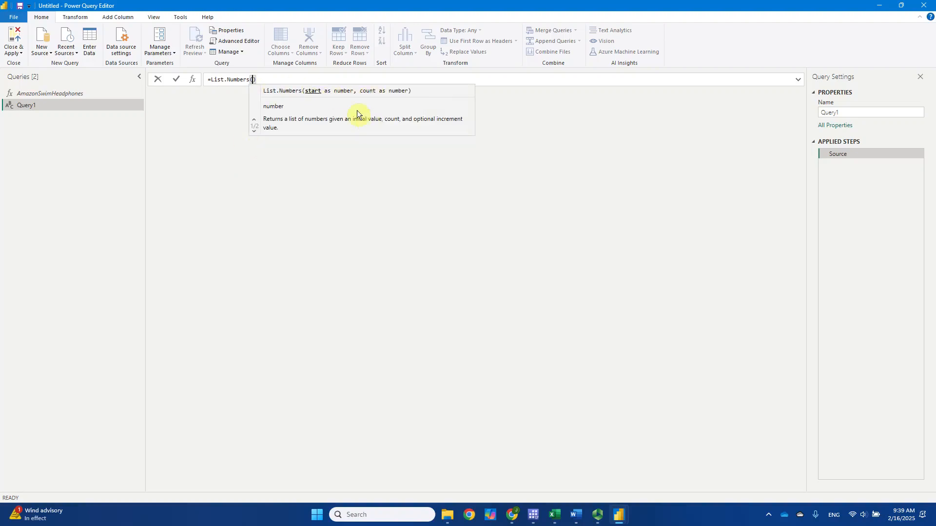
text(1,)
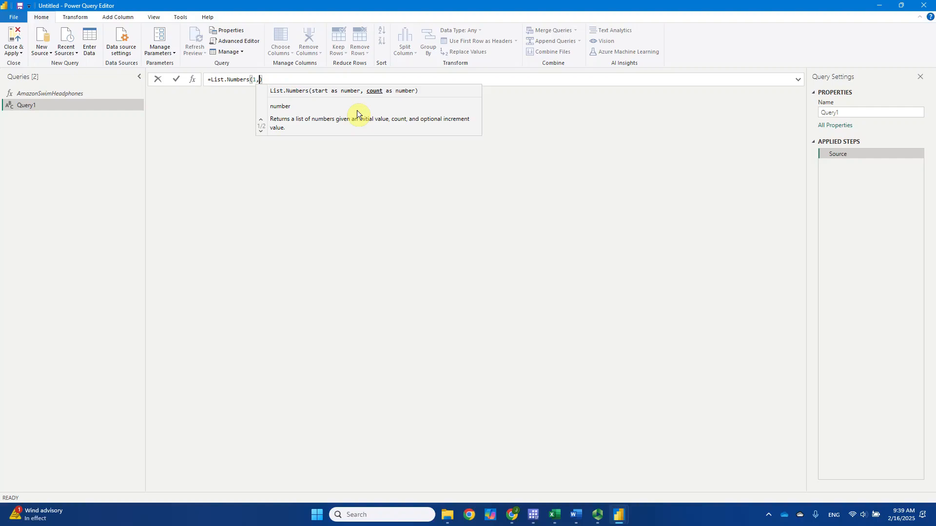
text(3)
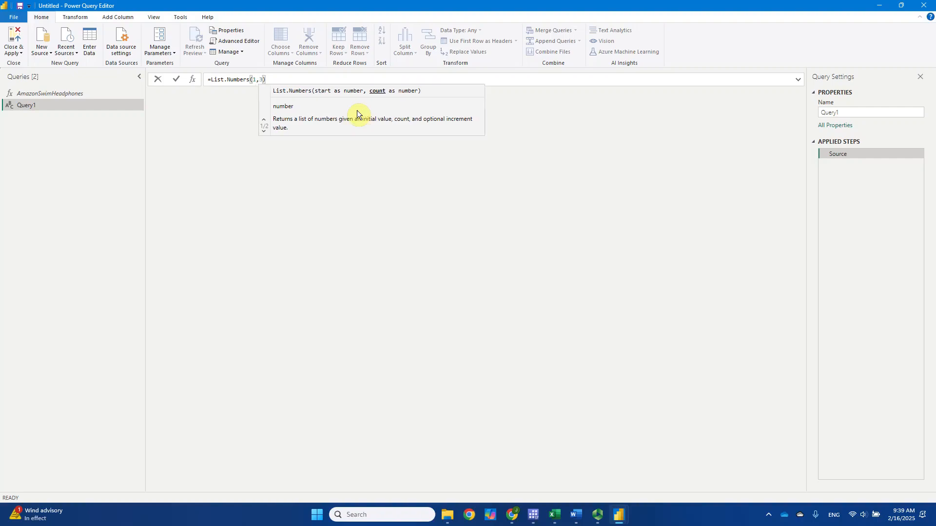
text(,)
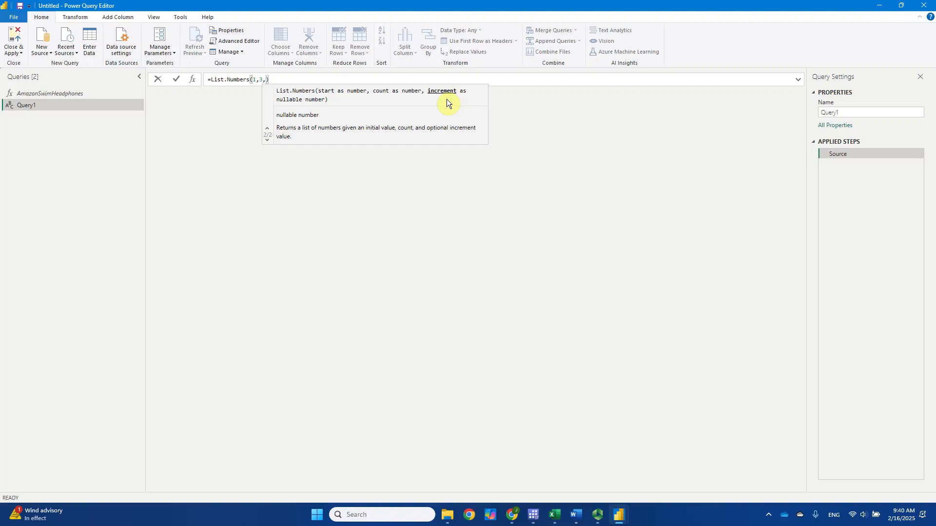
text(1)
key(End)
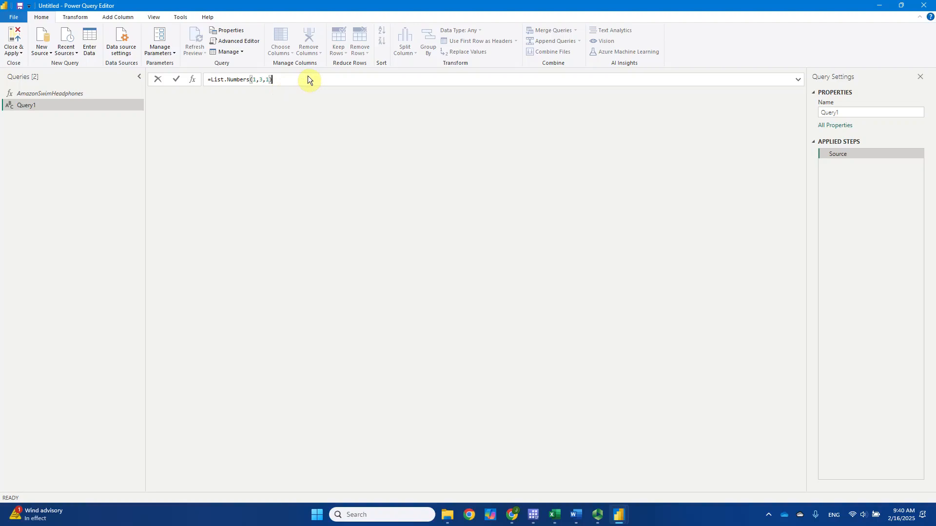
Change the List.Numbers count to 5, commit the formula, and convert the list to a table with the default settings
key(Left)
key(Left)
key(Left)
key(BackSpace)
text(5)
key(Return)
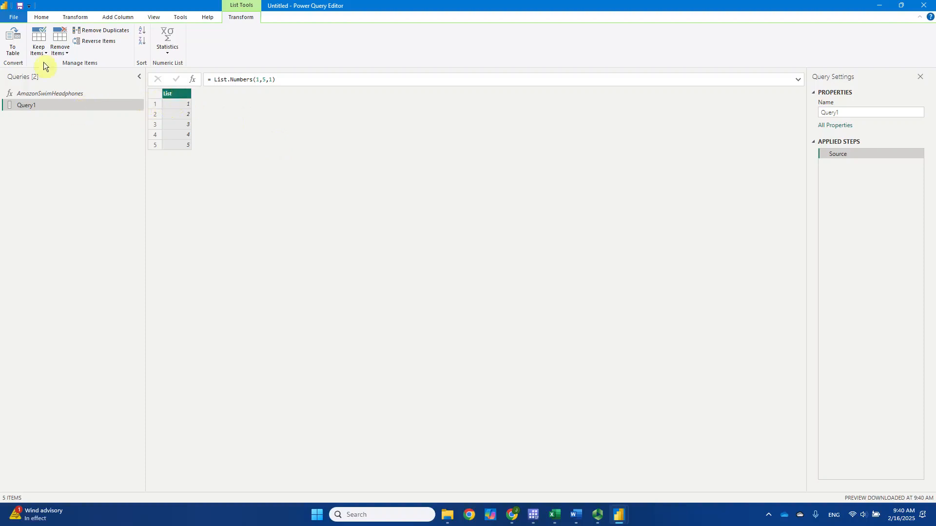
click(12, 44)
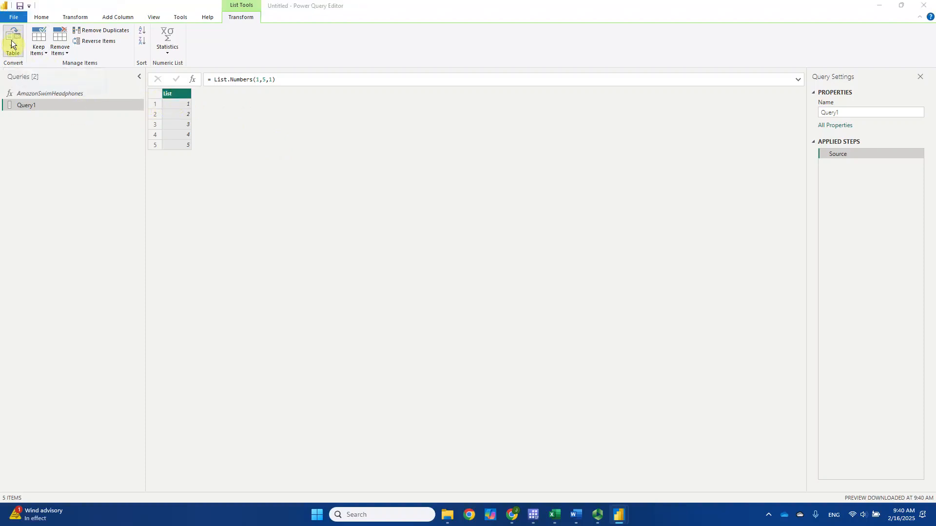
click(569, 300)
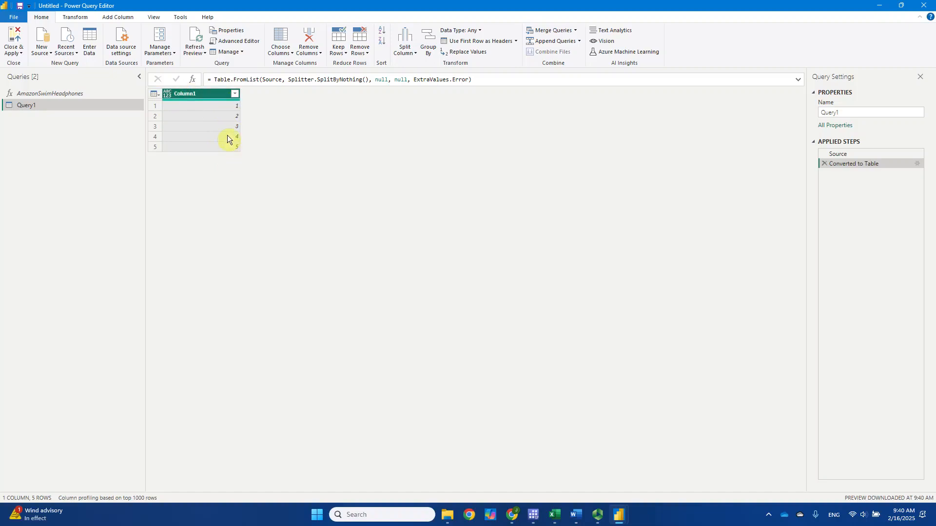
Set the data type of Column1 to Text and rename the column Page
click(169, 95)
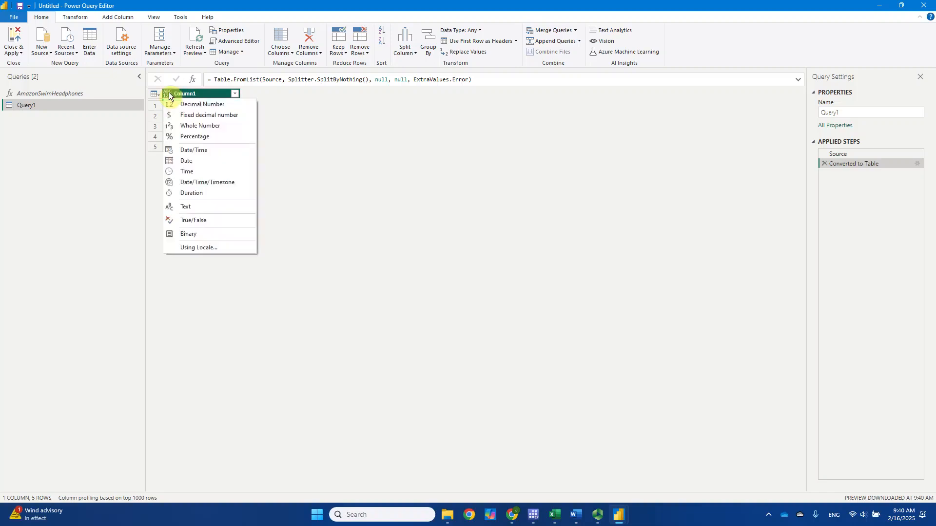
click(196, 208)
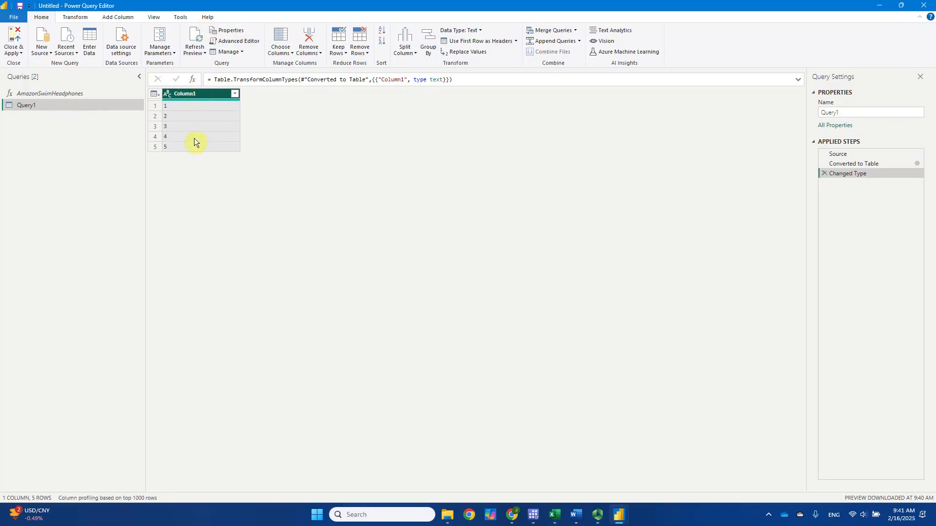
double_click(198, 96)
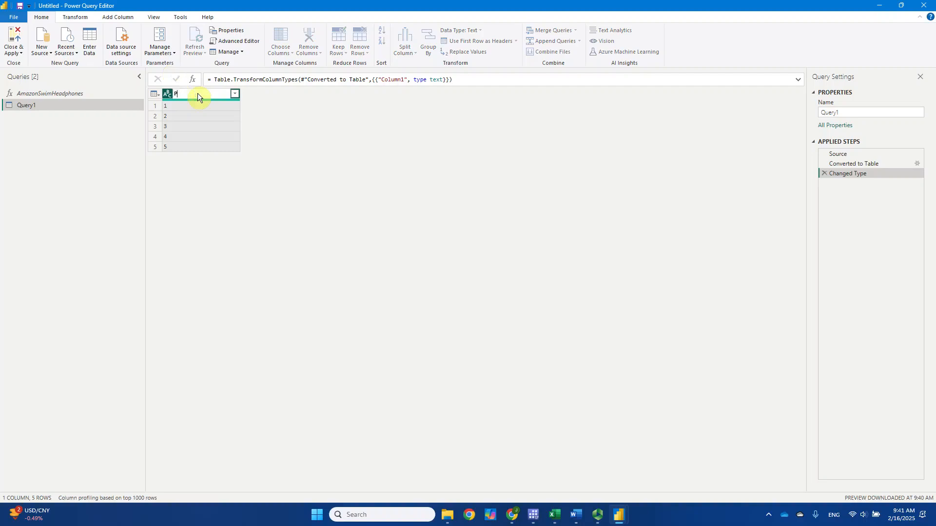
key(Return)
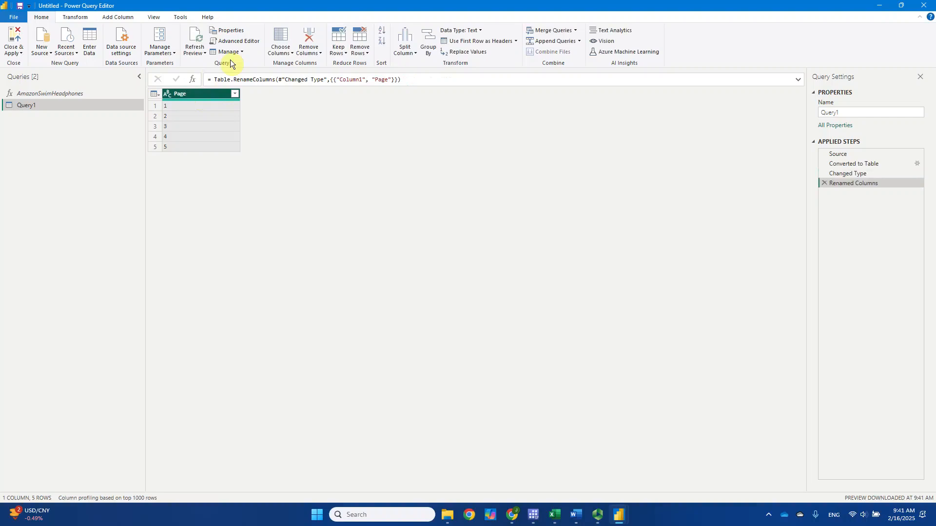
Invoke the AmazonSwimHeadphones custom function for each row in a new column, using the Page column as its Page argument
click(119, 18)
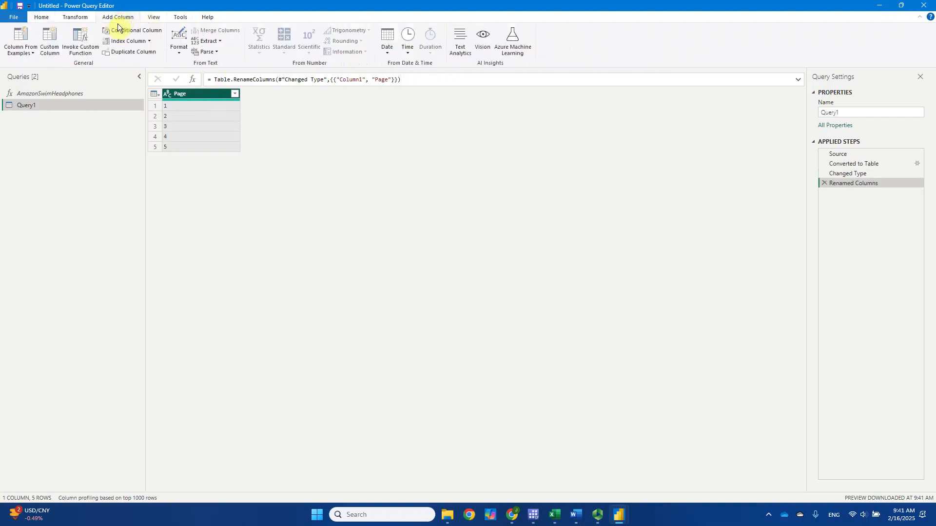
click(81, 51)
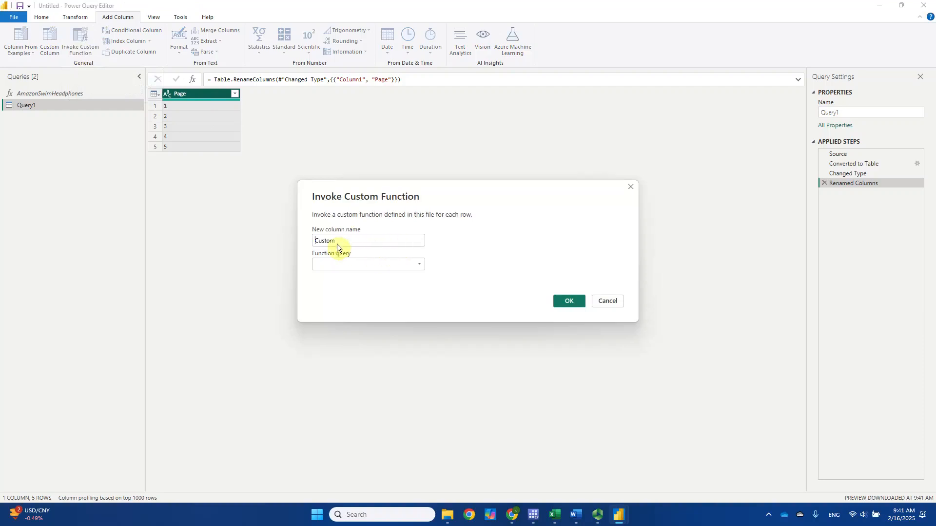
click(417, 266)
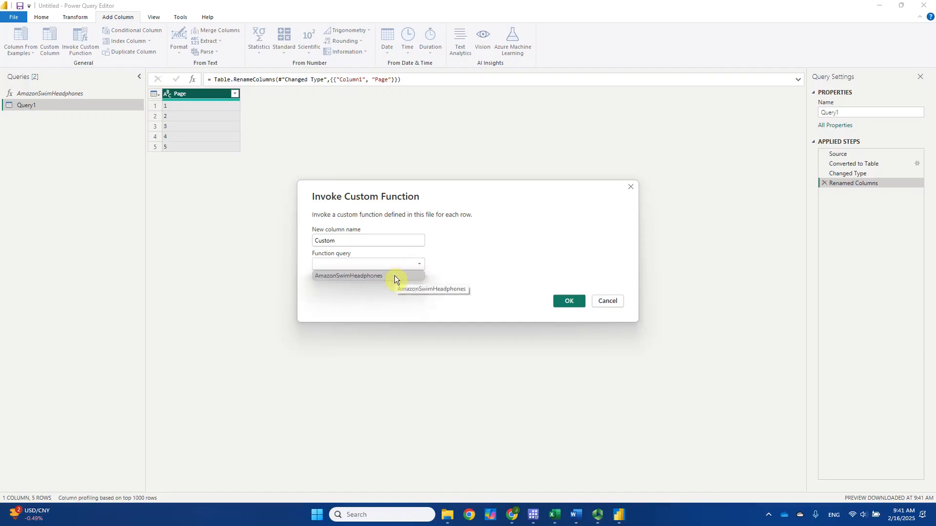
click(394, 276)
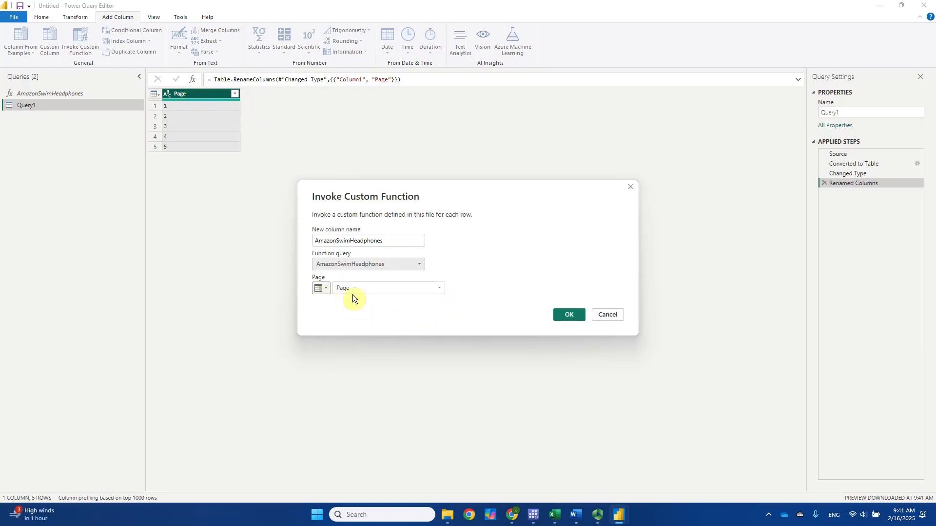
click(569, 314)
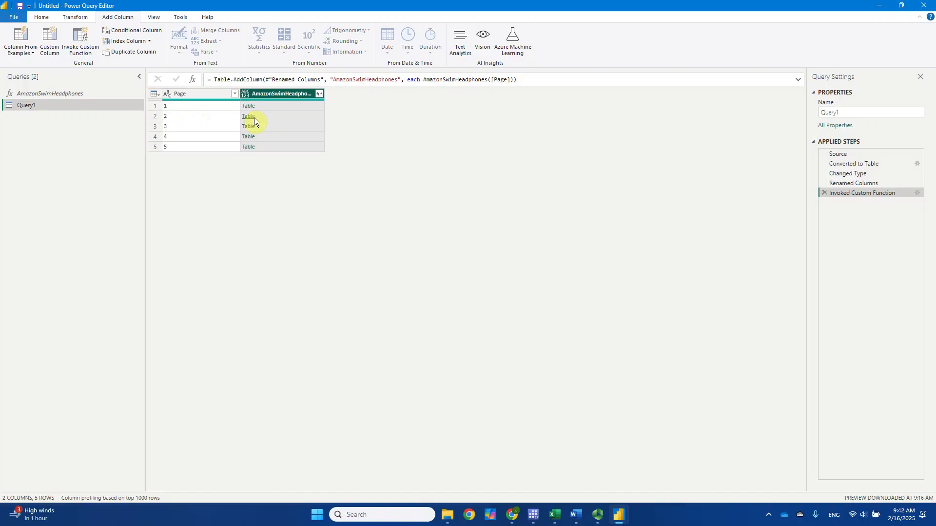
Expand Product, Rating, Number of Ratings and Price from the AmazonSwimHeadphones column without the original column name as prefix
click(320, 94)
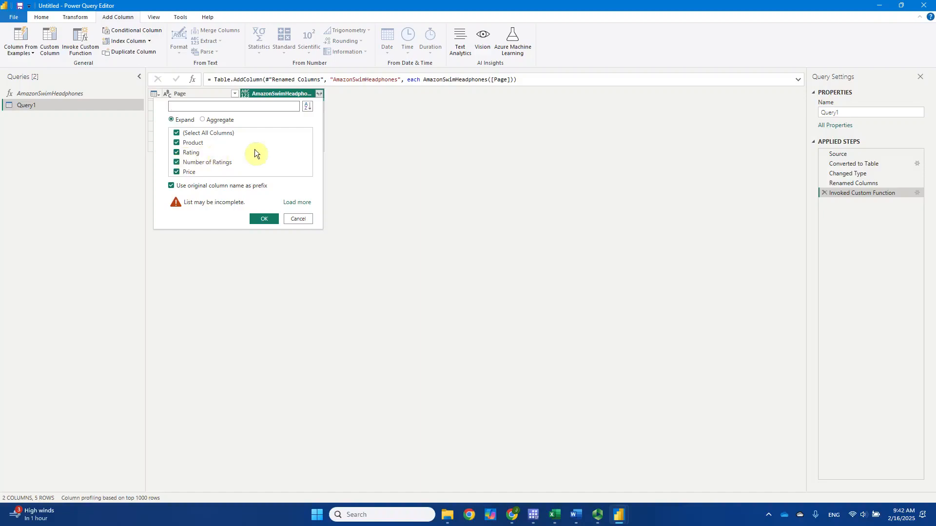
click(298, 202)
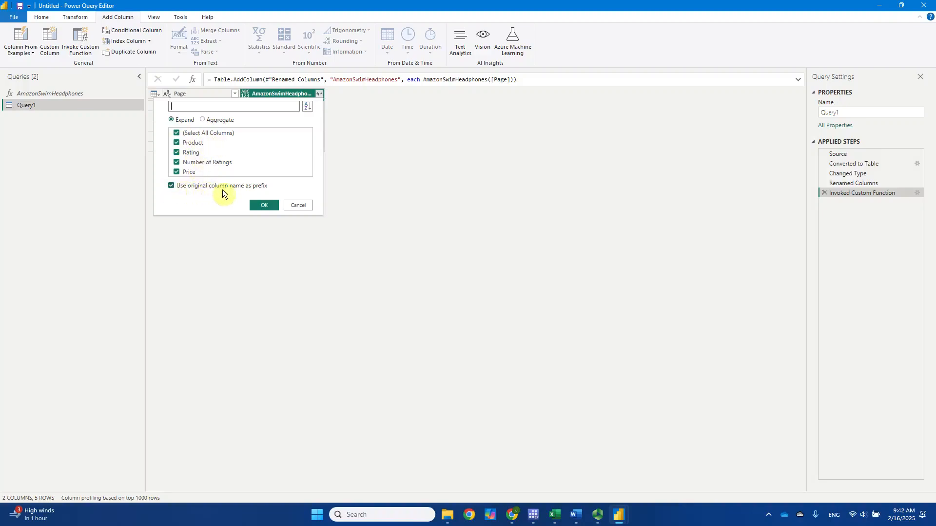
click(172, 186)
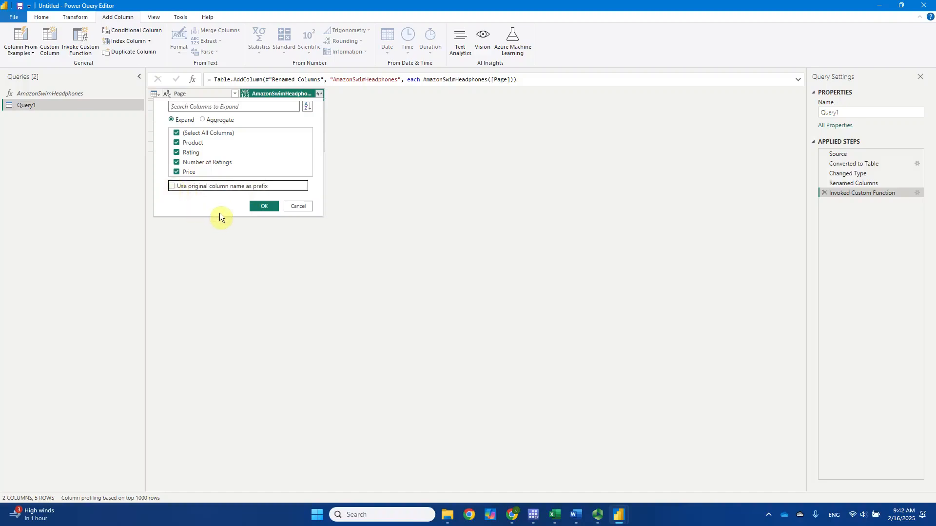
click(269, 207)
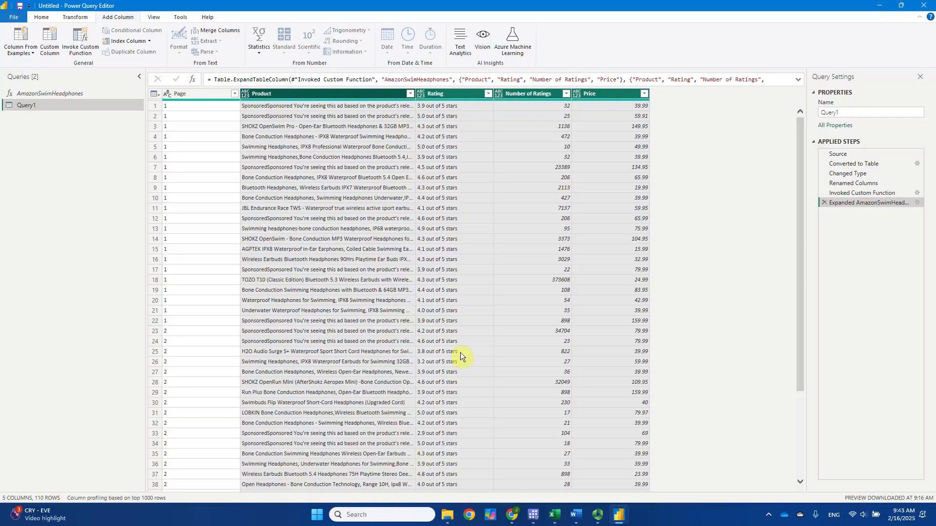
Look through the expanded rows and rename the Query1 query to Page1t5
scroll(183, 372, down, 4)
scroll(183, 372, down, 8)
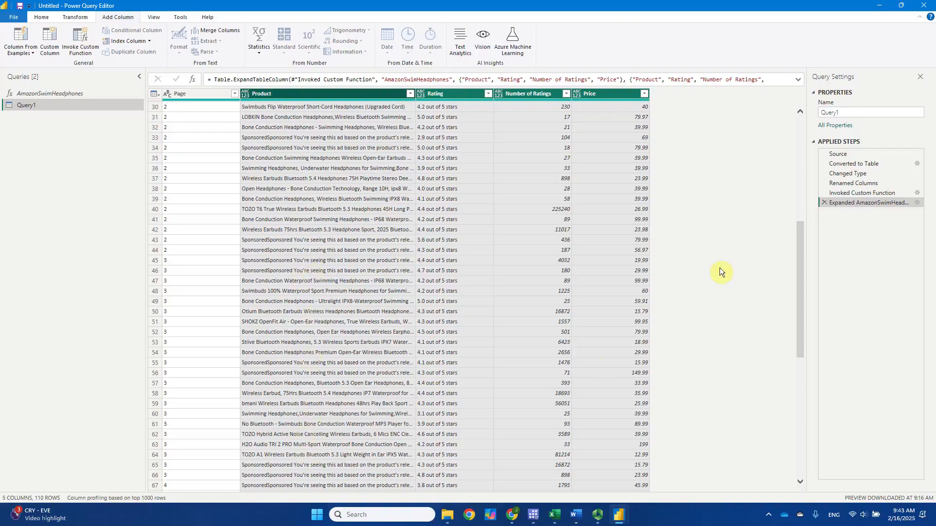
click(850, 113)
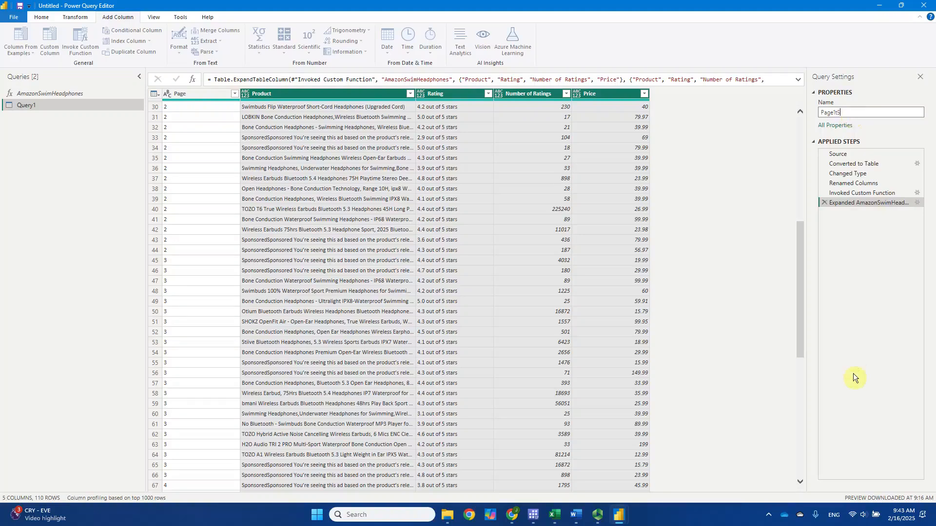
click(95, 232)
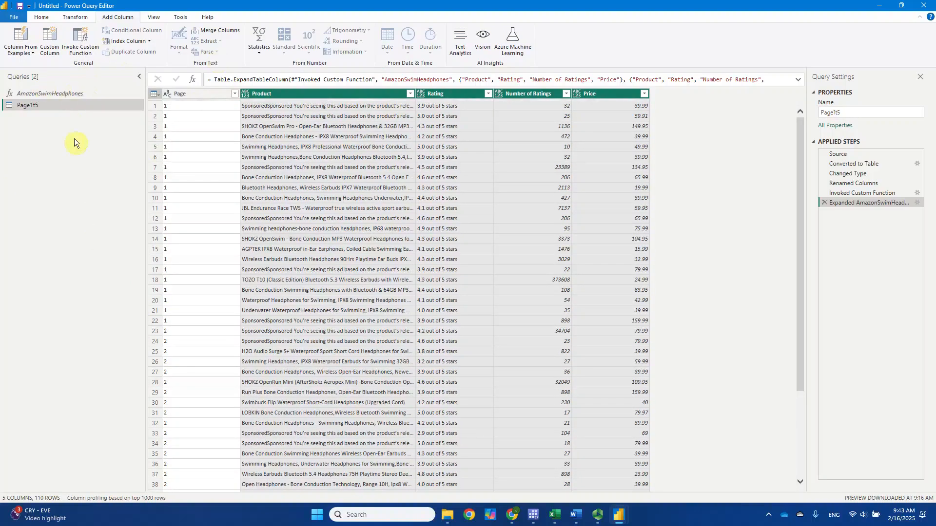
Close the query editor with the changes applied, and show the loaded Page1t5 data in table view
click(38, 19)
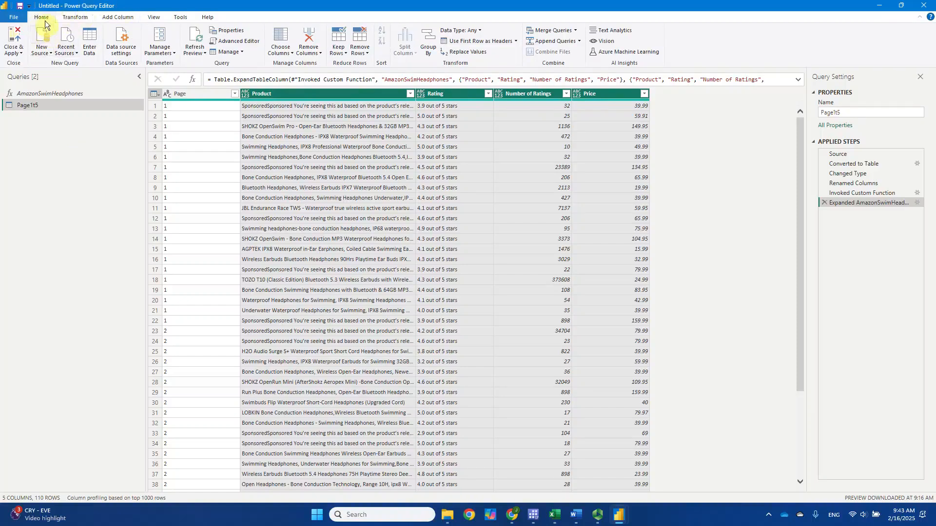
click(14, 41)
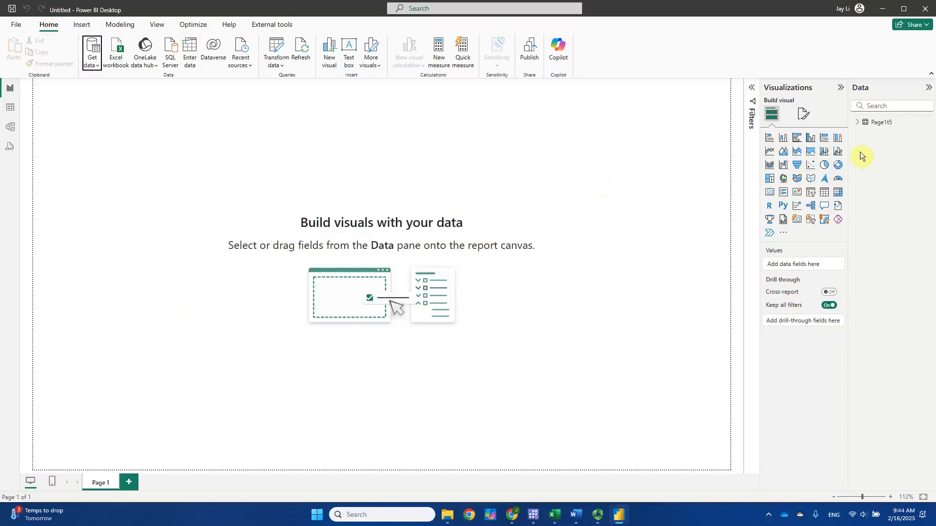
click(875, 124)
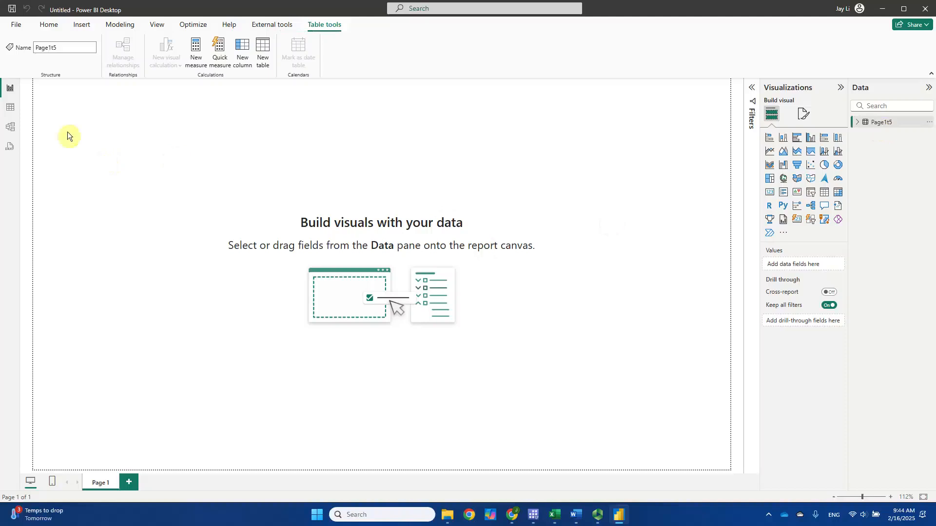
click(12, 109)
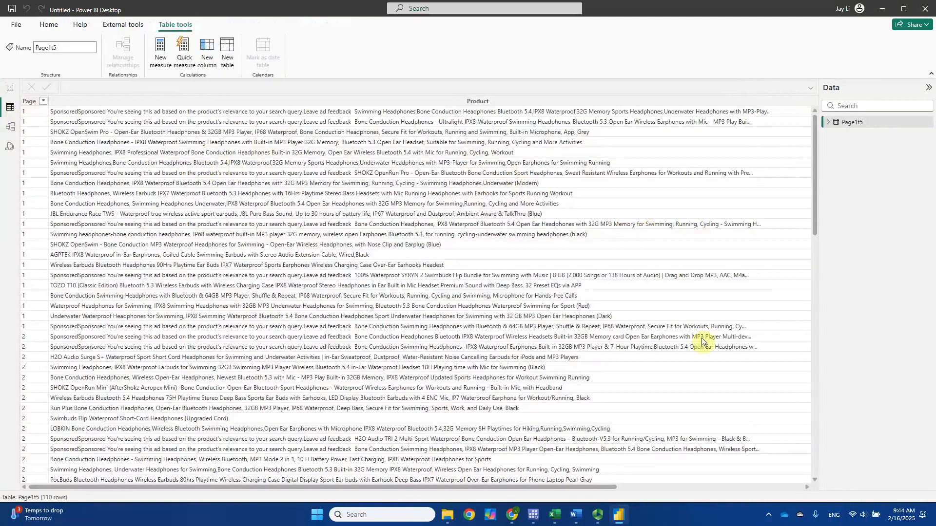
drag(507, 488, 466, 511)
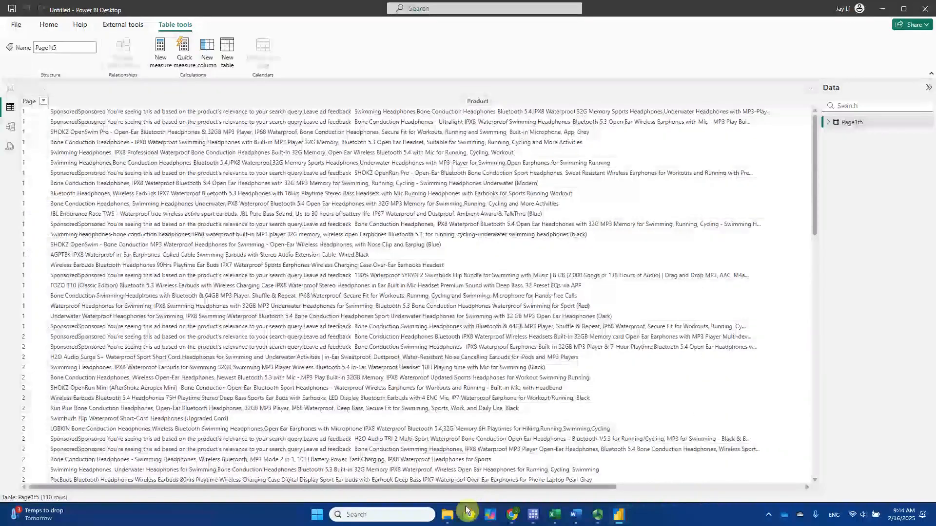
click(49, 26)
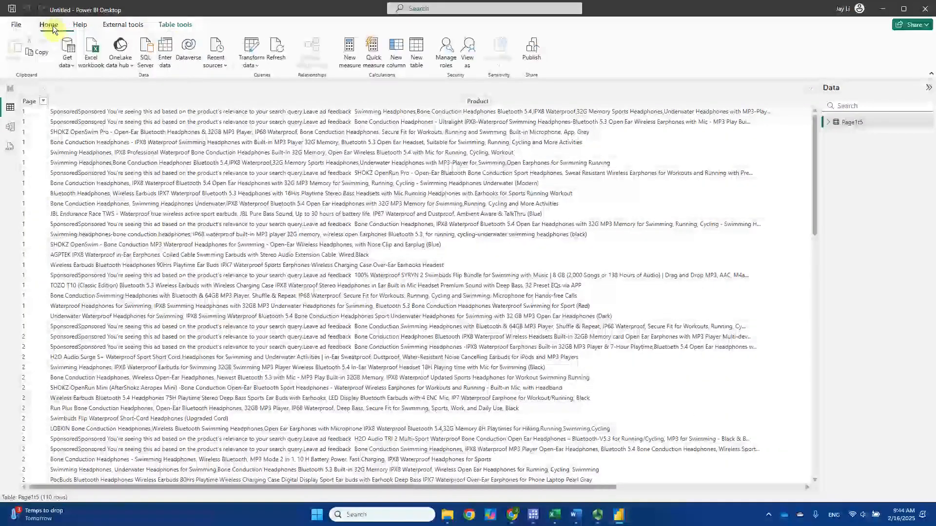